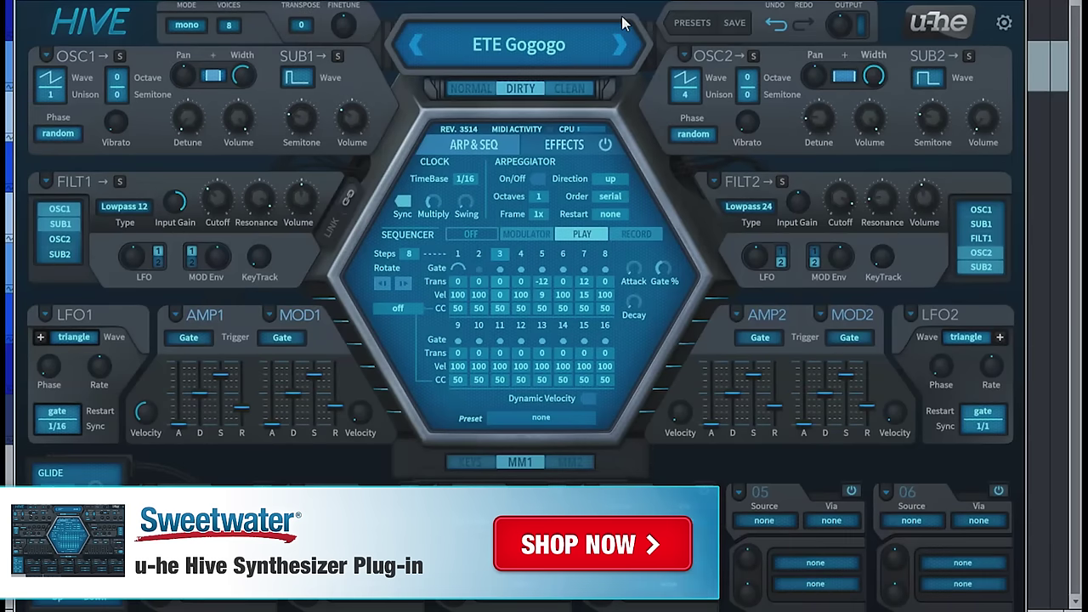
- Load the -- INIT -- preset from the Local folder of the preset browser
click(680, 24)
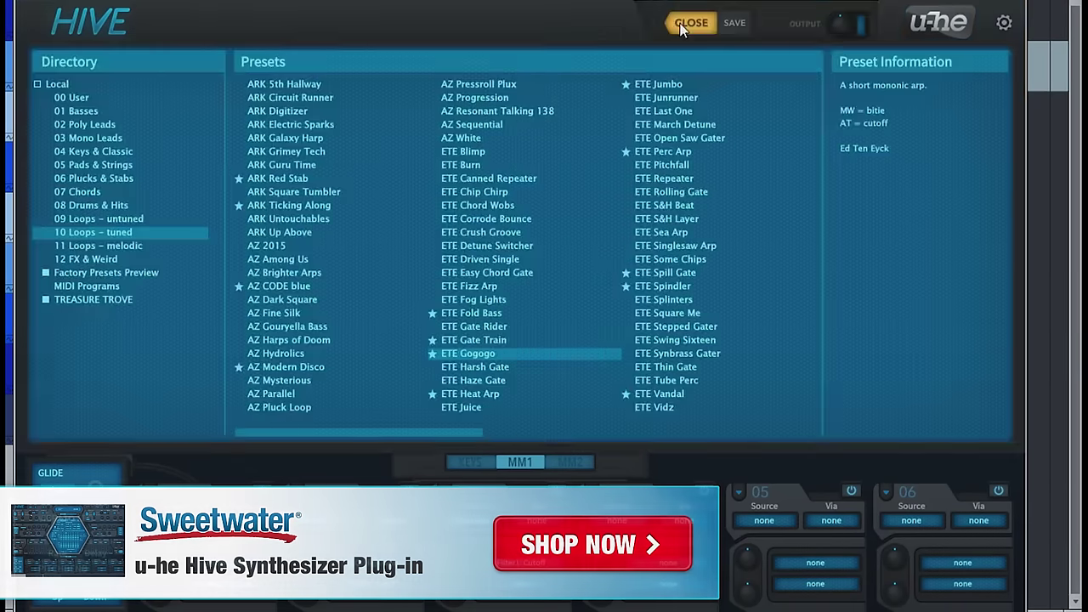
click(54, 84)
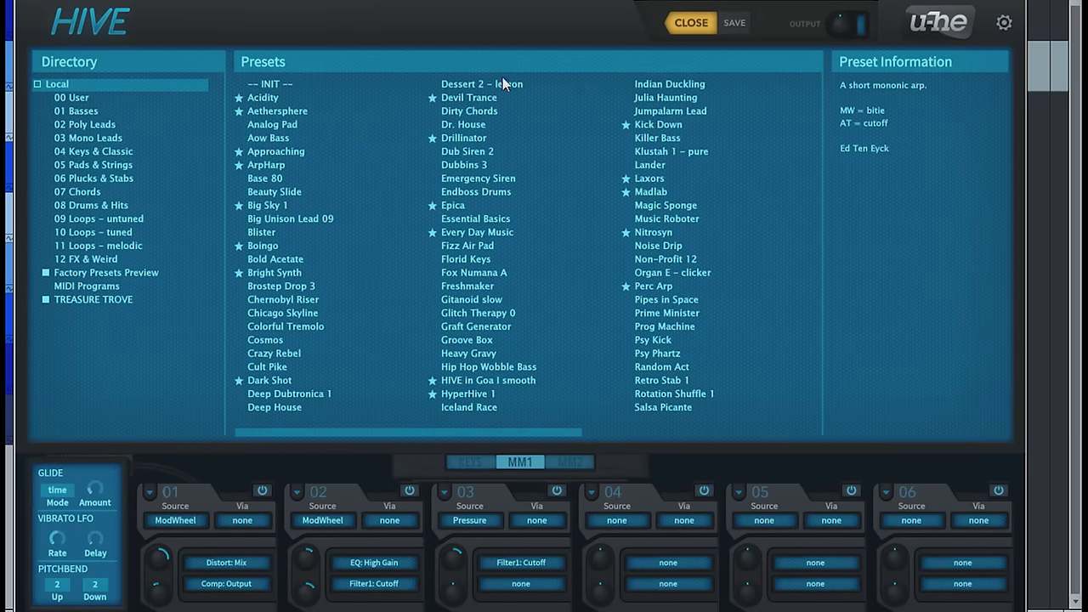
click(276, 85)
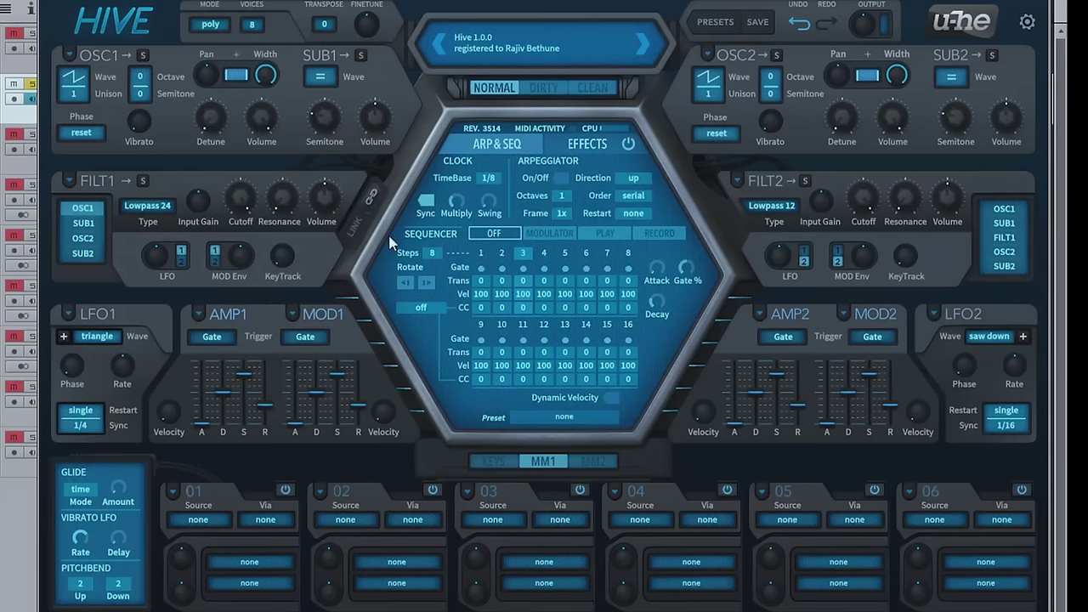
- Set the Unison voice count to 16 on both OSC1 and OSC2
click(75, 93)
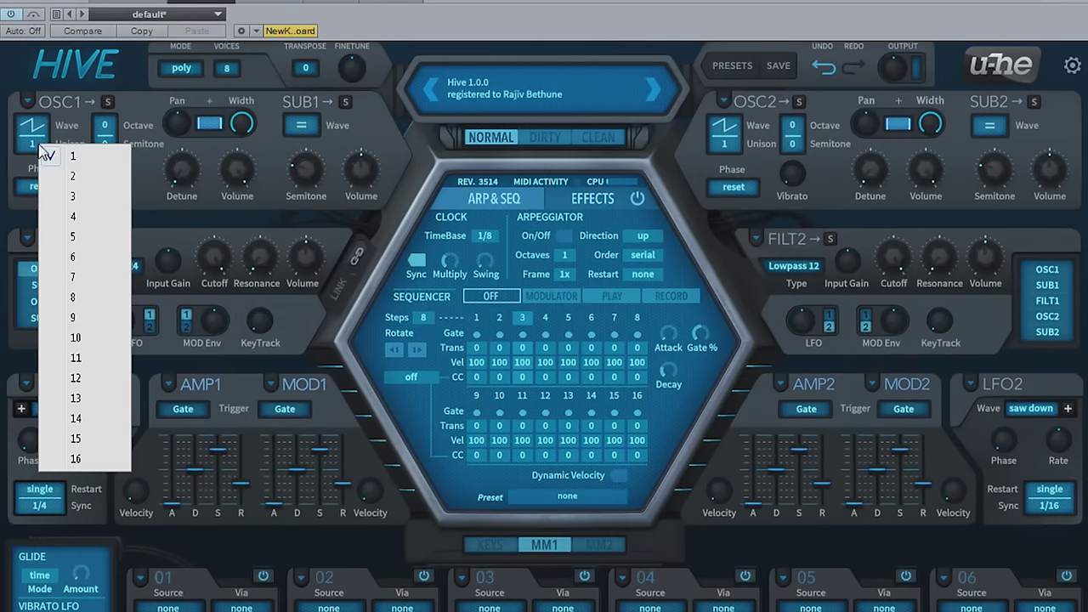
click(75, 459)
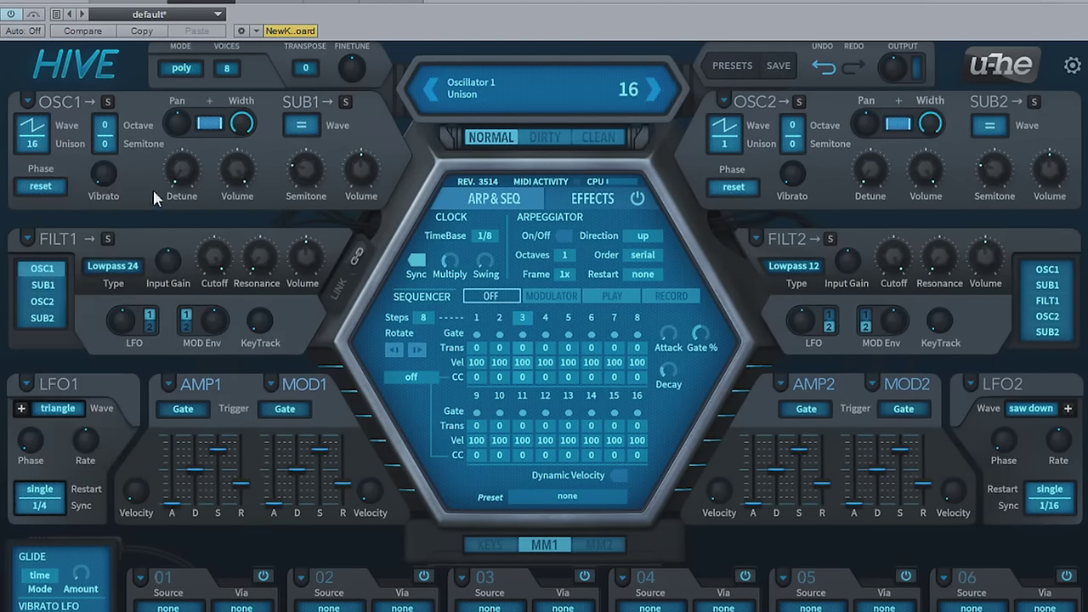
click(727, 147)
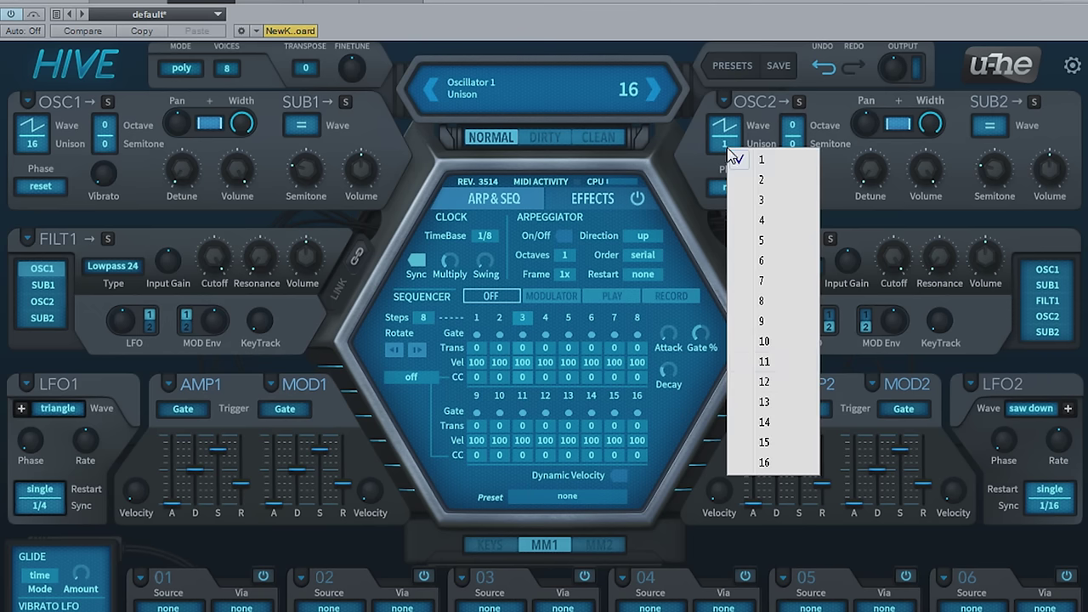
click(774, 459)
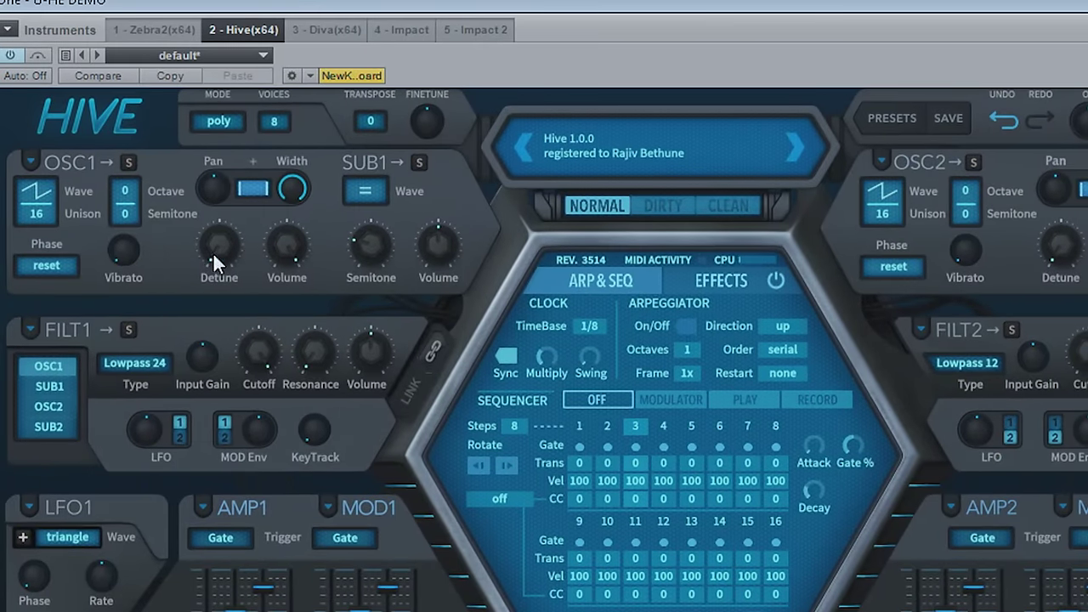
- Raise OSC1 detune to about 53 and feed SUB1 and SUB2 into Filter 1
drag(218, 252, 256, 133)
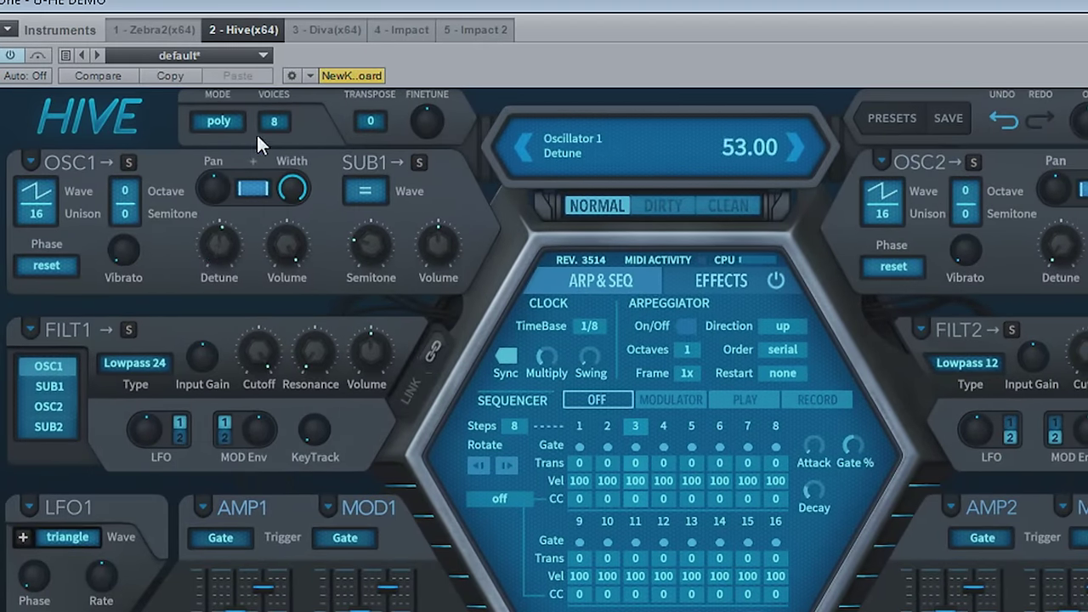
click(60, 392)
click(58, 428)
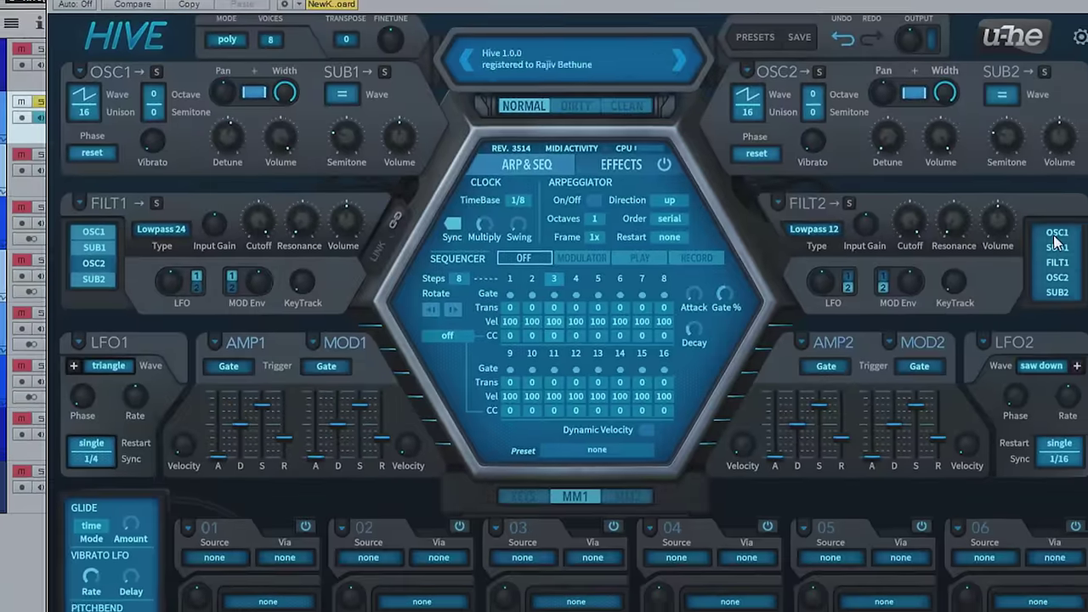
- Enable Filter 2's source inputs including SUB2 and raise its input gain to about 3.4 dB
click(1057, 246)
click(1057, 261)
click(1056, 277)
click(1057, 292)
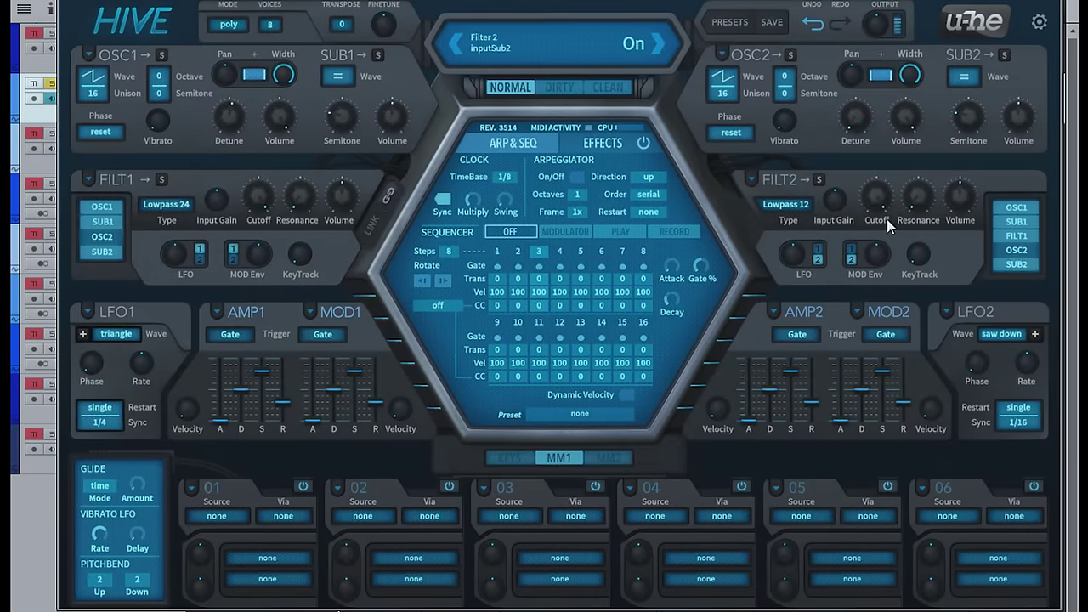
mouse_move(887, 226)
mouse_down()
mouse_move(887, 242)
mouse_move(887, 223)
mouse_up()
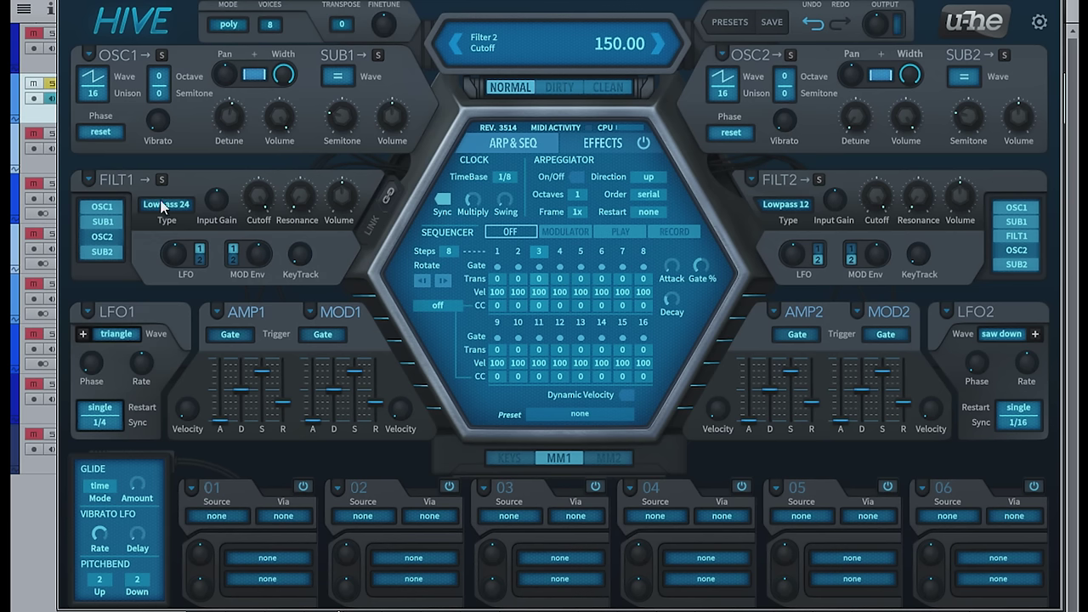
scroll(216, 205, up, 4)
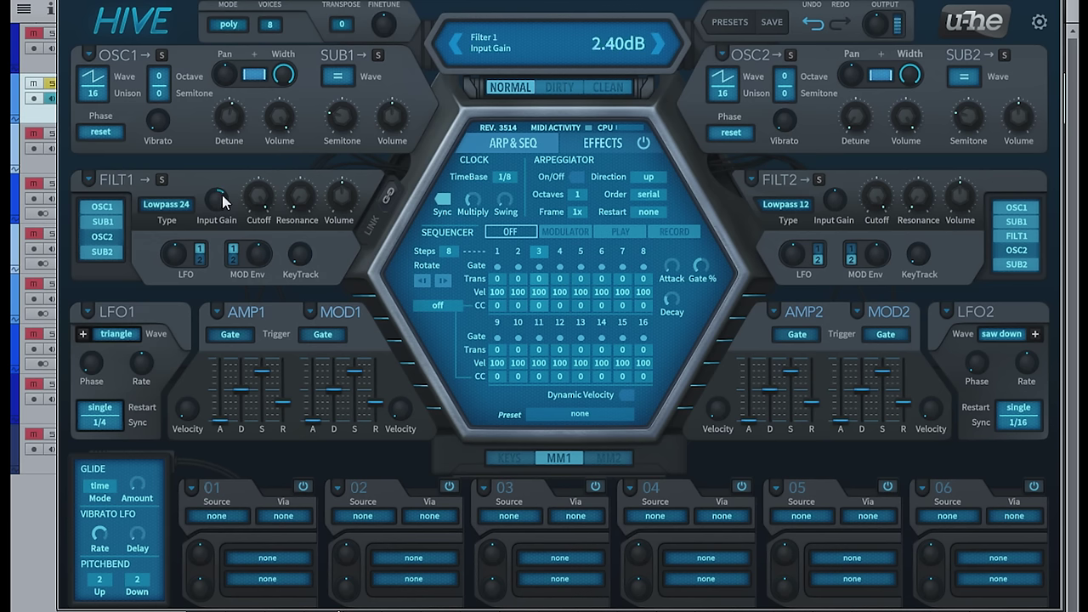
drag(833, 207, 840, 194)
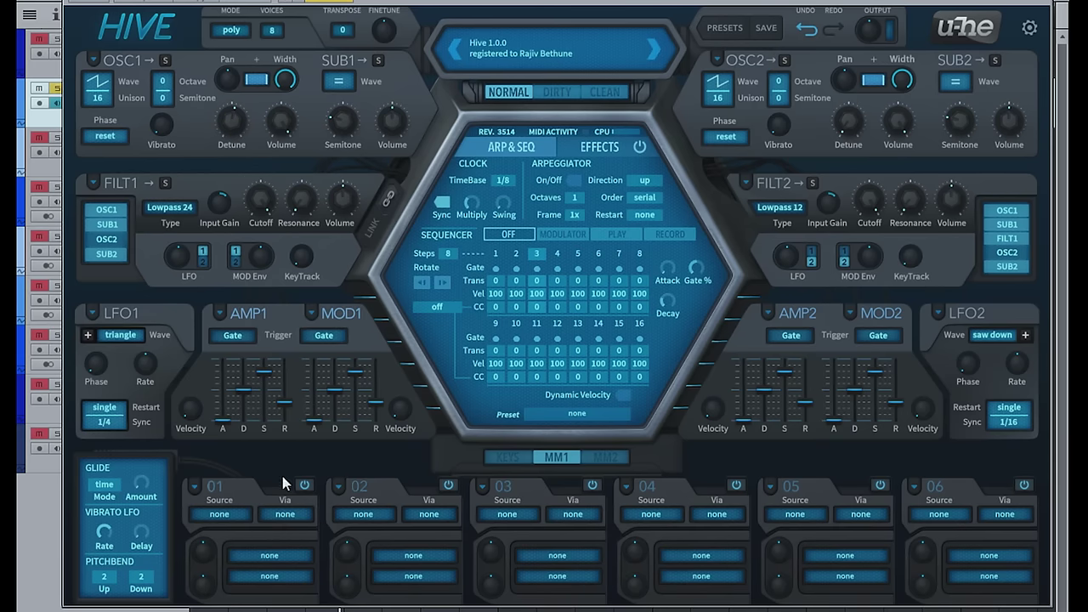
click(506, 457)
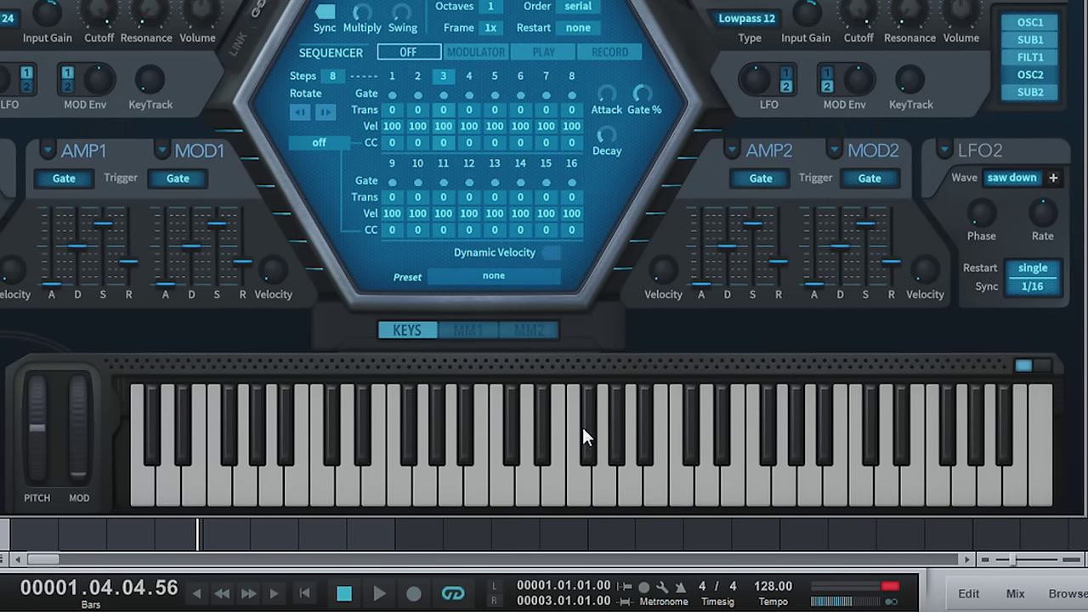
click(468, 330)
click(528, 331)
click(468, 331)
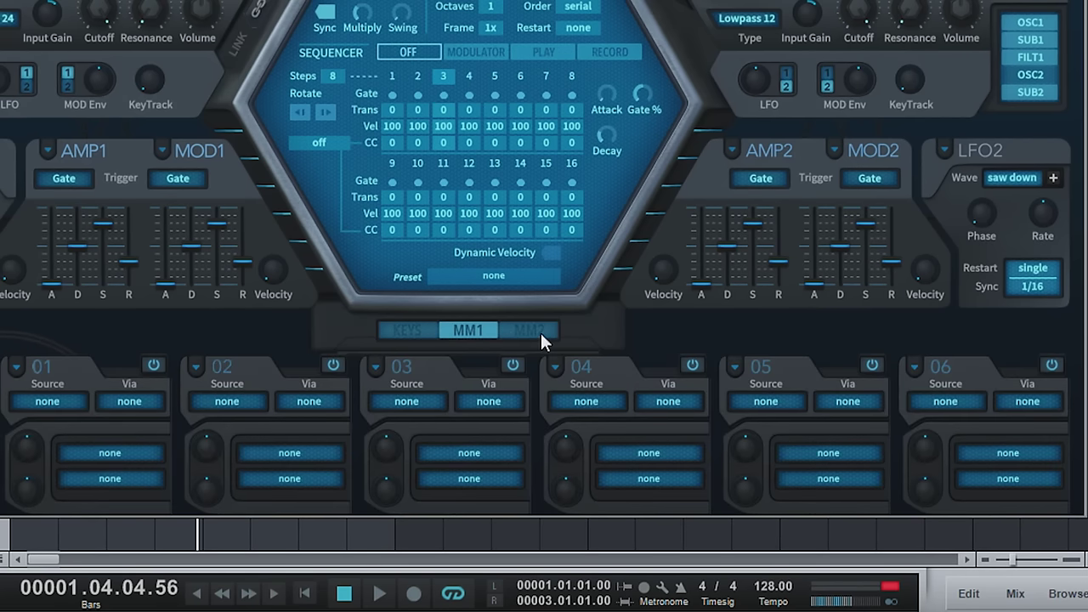
click(514, 333)
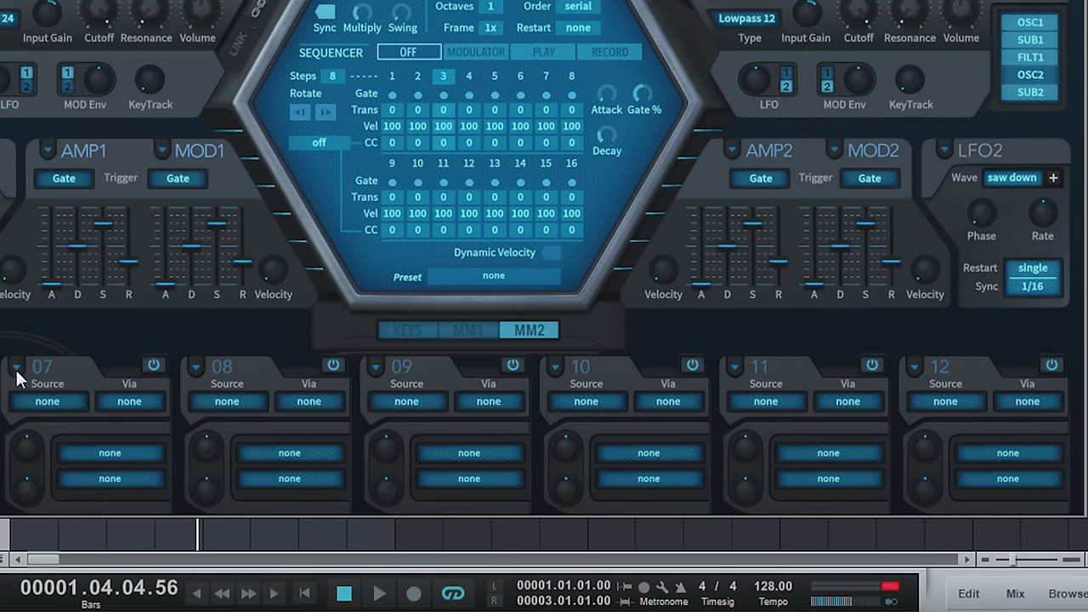
click(468, 330)
click(408, 330)
click(469, 330)
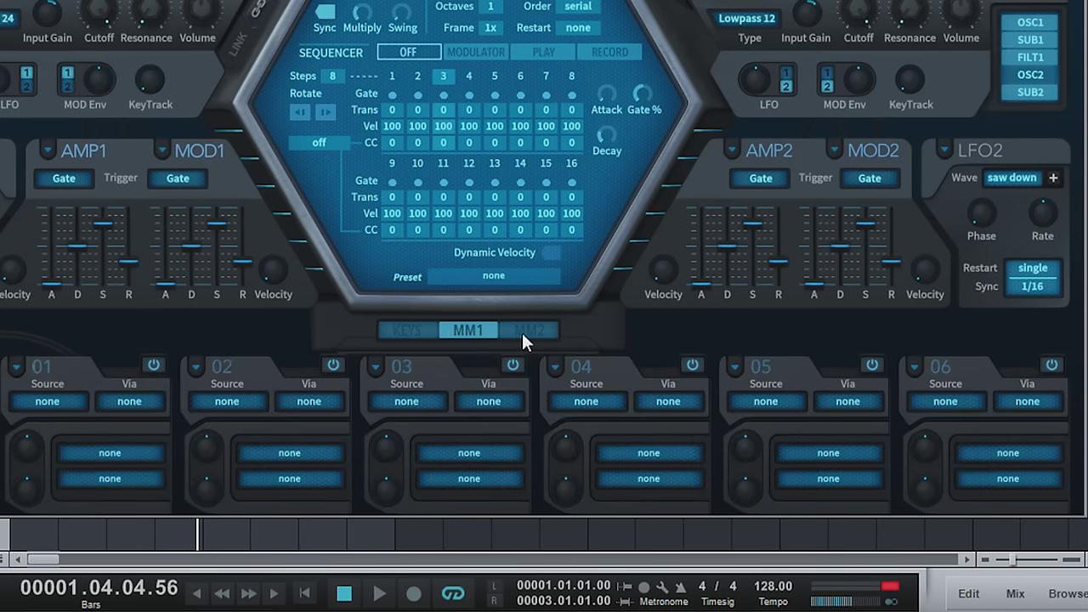
click(521, 331)
click(454, 331)
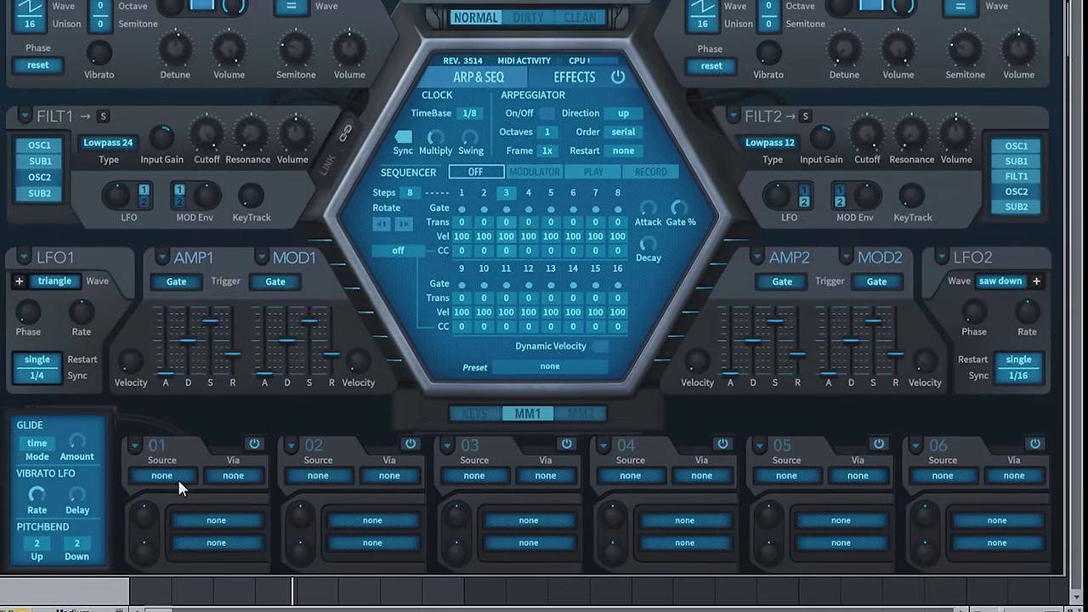
- Route LFO1 to Filter1 cutoff in mod slot 01 at depth 26, with LFO1 rate 2.80
click(121, 450)
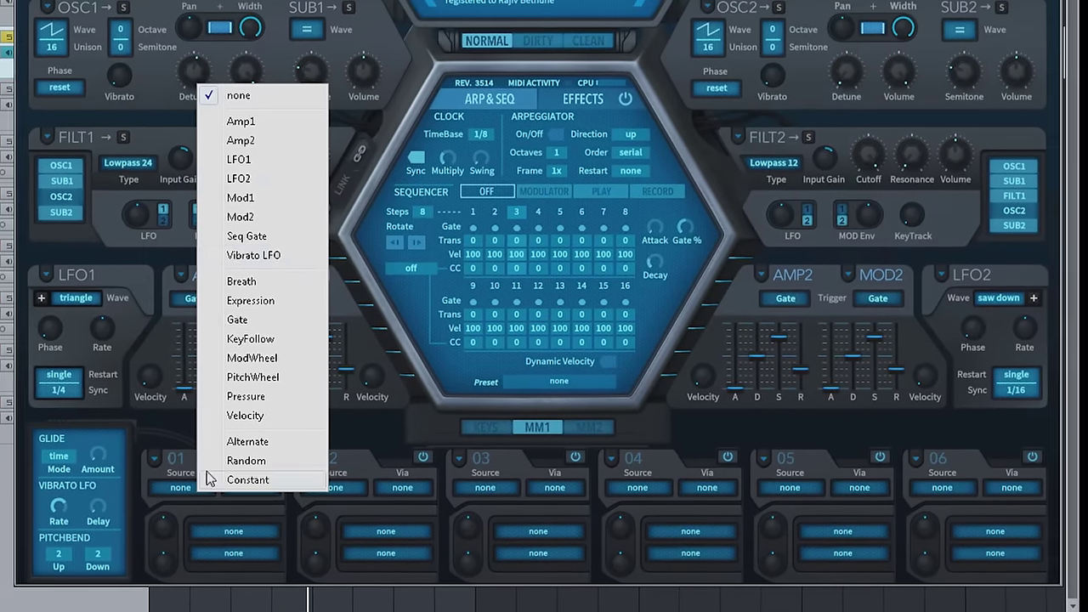
click(295, 179)
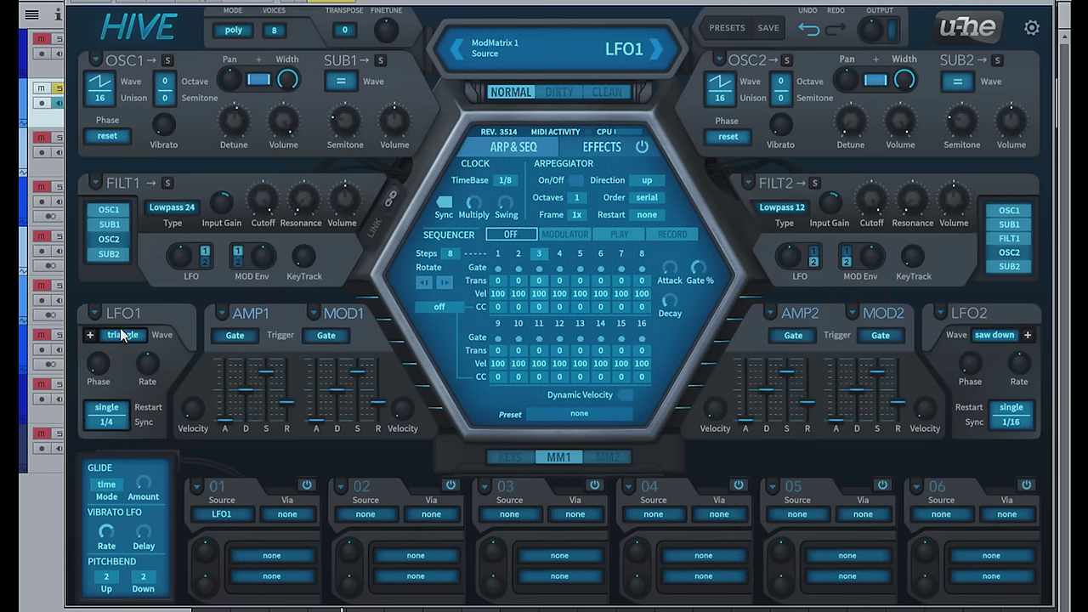
mouse_move(153, 359)
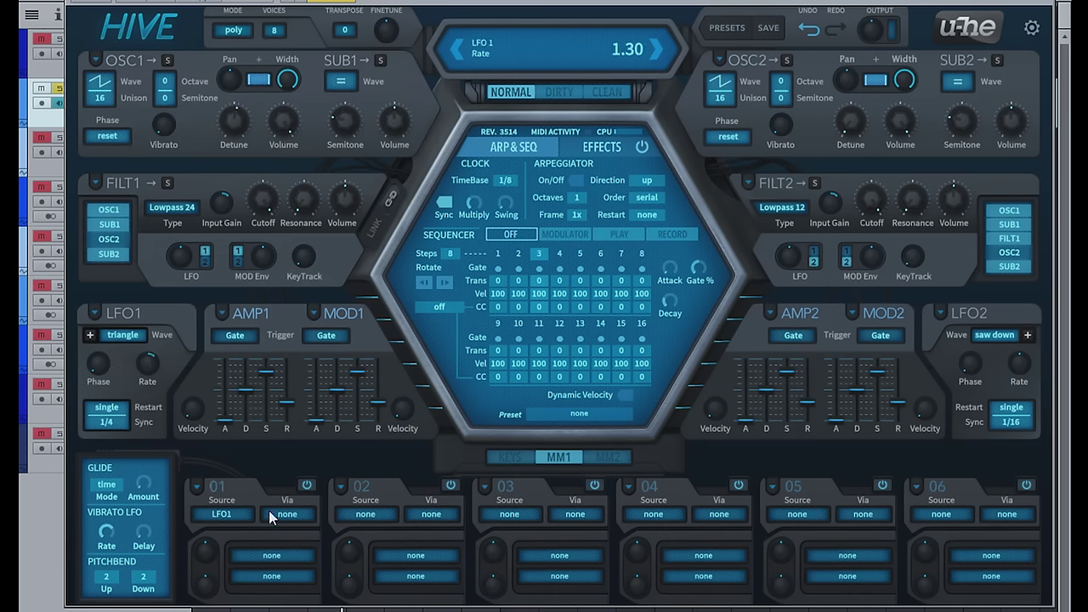
drag(264, 560, 263, 201)
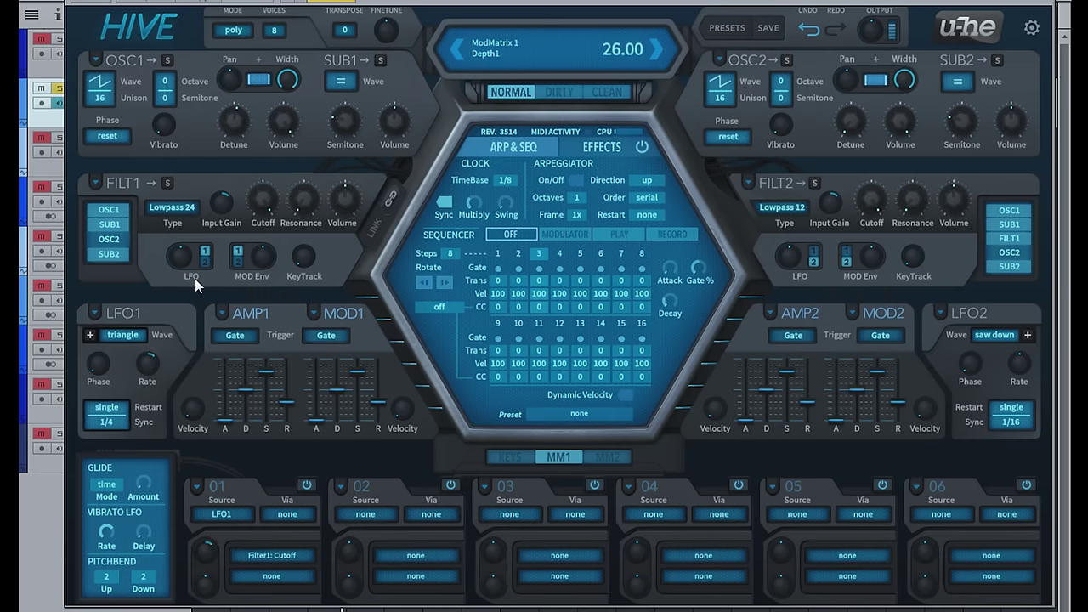
mouse_move(156, 364)
mouse_down()
mouse_move(159, 381)
mouse_move(163, 352)
mouse_up()
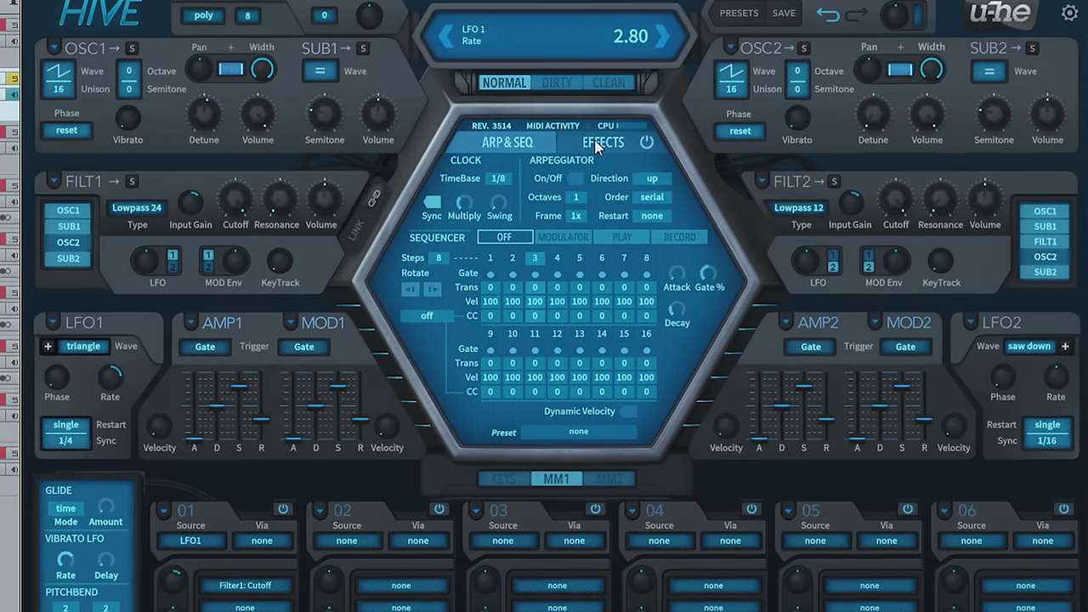
- Open the Effects page and switch on Distort, Delay, Phaser, EQ, Reverb and Comp
click(601, 146)
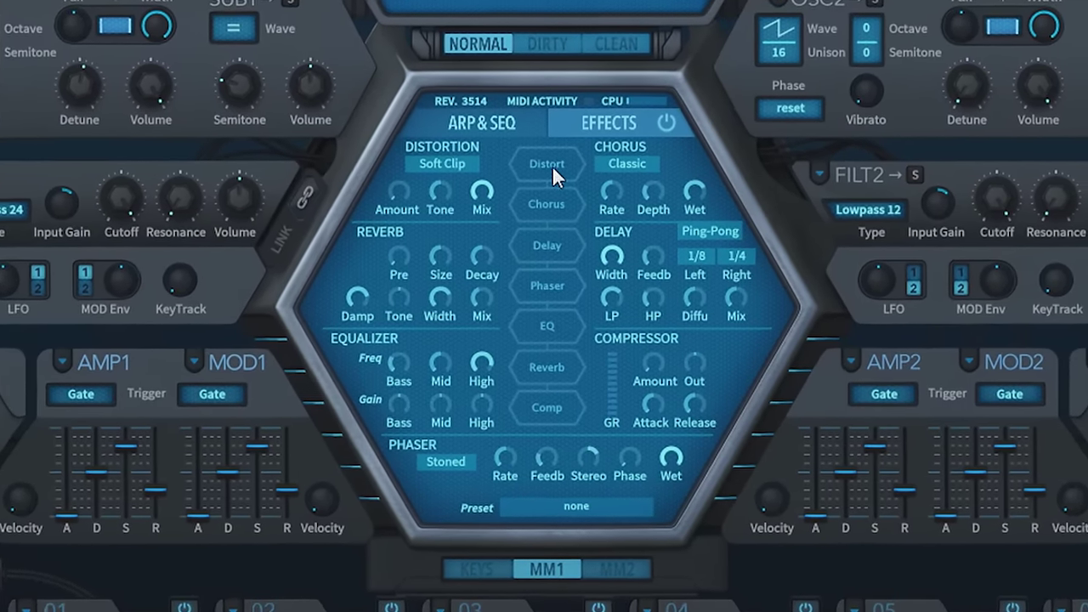
click(550, 167)
click(534, 252)
click(541, 290)
click(542, 333)
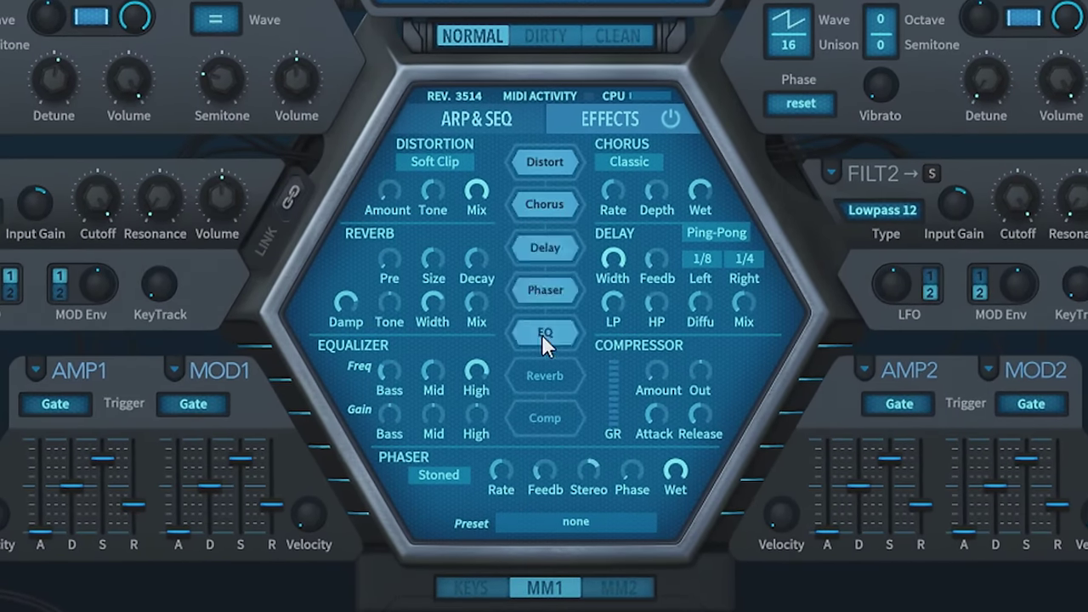
click(542, 375)
click(543, 417)
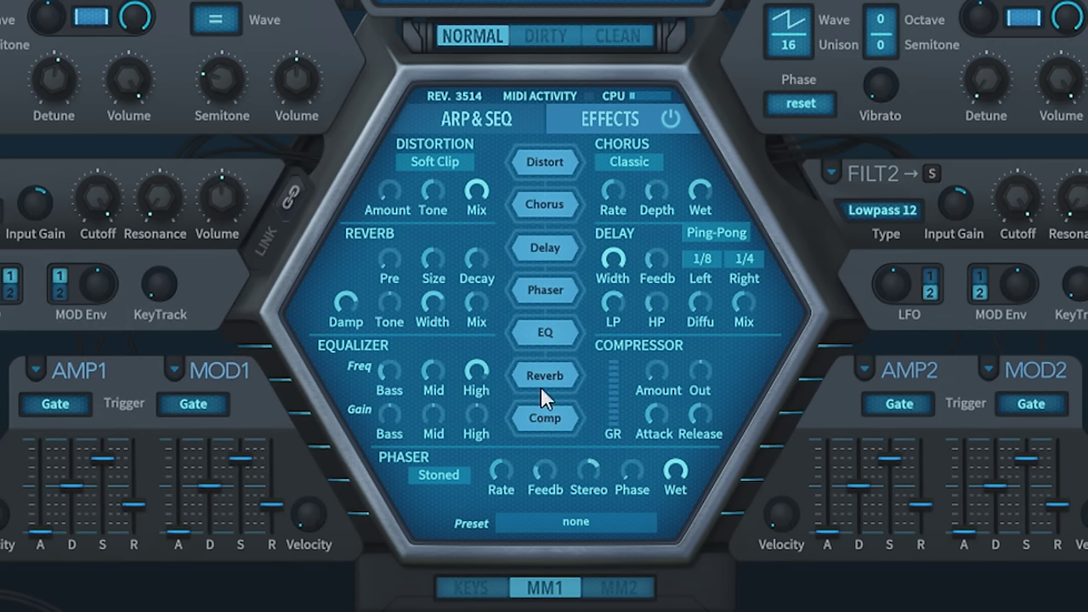
- Switch all effects off, move EQ to the front of the chain, and re-enable EQ
click(556, 196)
click(551, 163)
click(536, 248)
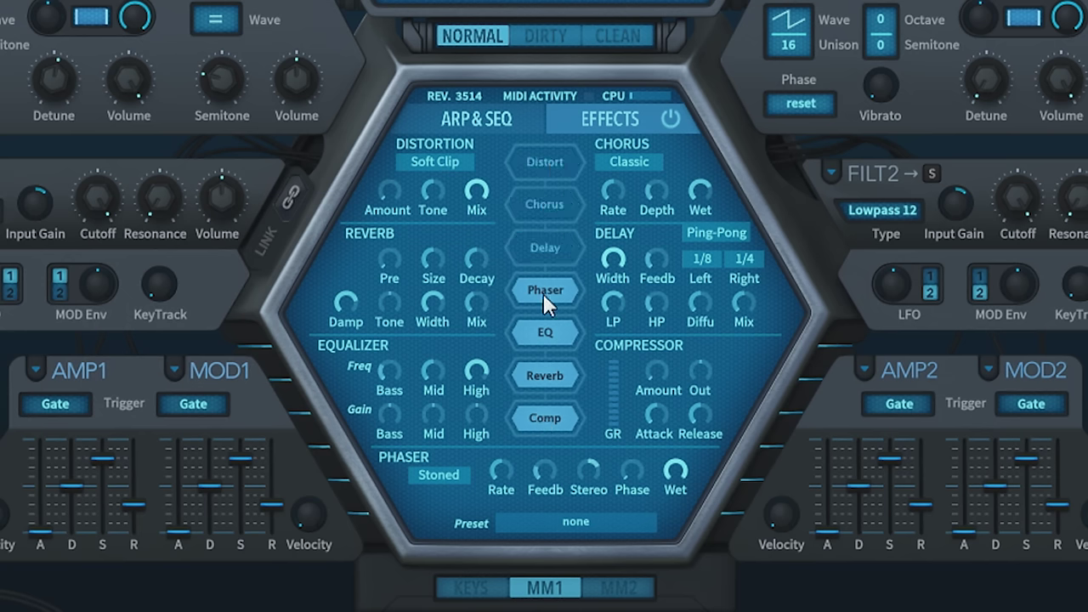
click(543, 291)
click(548, 333)
click(544, 375)
click(555, 410)
drag(558, 344, 578, 146)
click(561, 166)
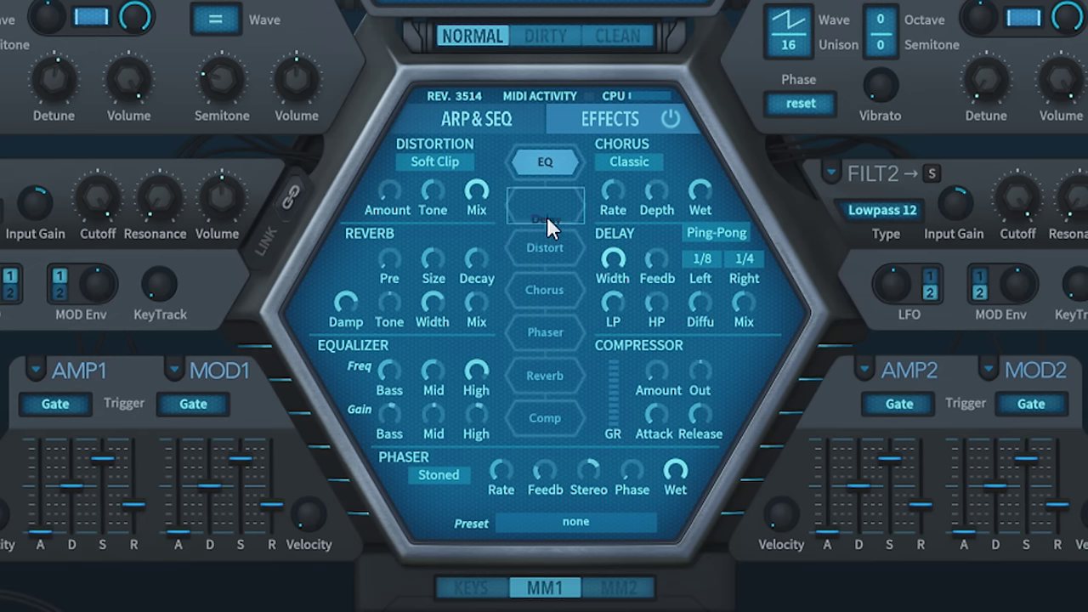
- Switch on the Delay and Comp effects and toggle Chorus
click(564, 207)
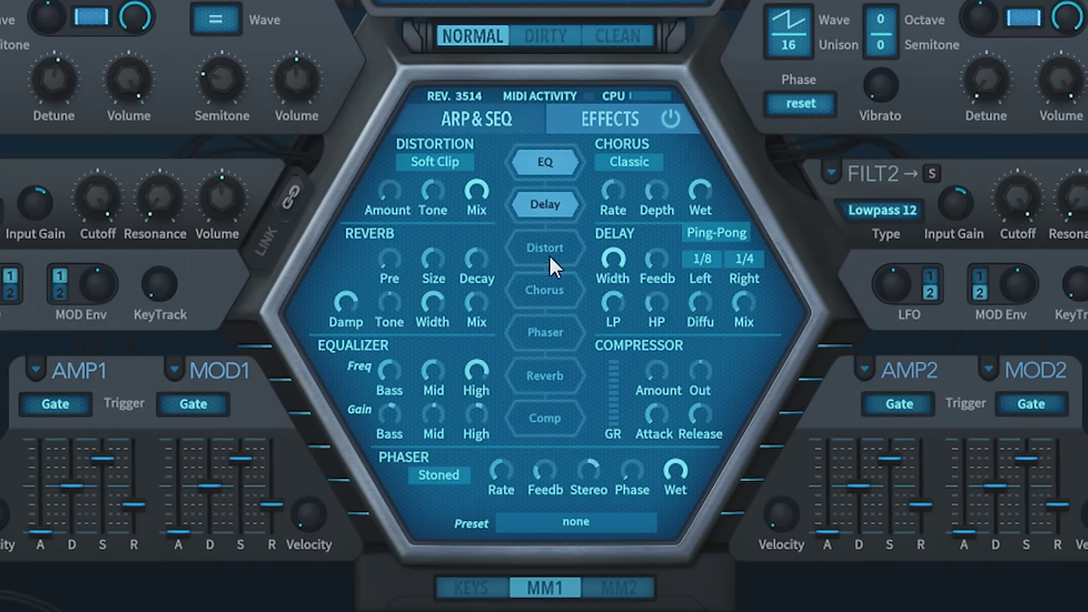
click(549, 285)
click(567, 410)
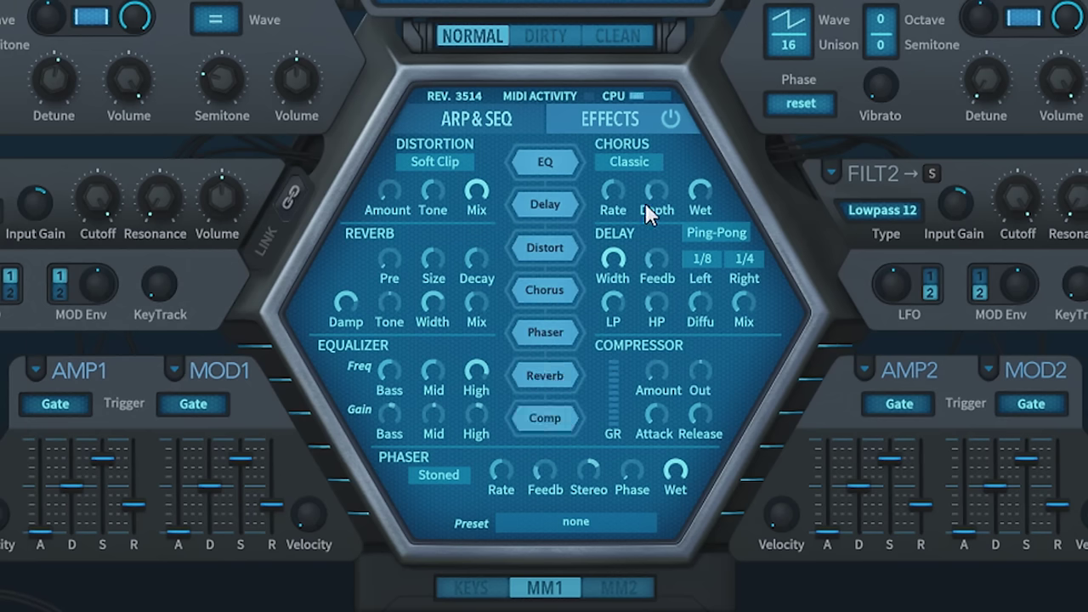
- Move Comp up after Delay and Chorus below Phaser, then return to the Arp & Seq page
drag(560, 418, 565, 254)
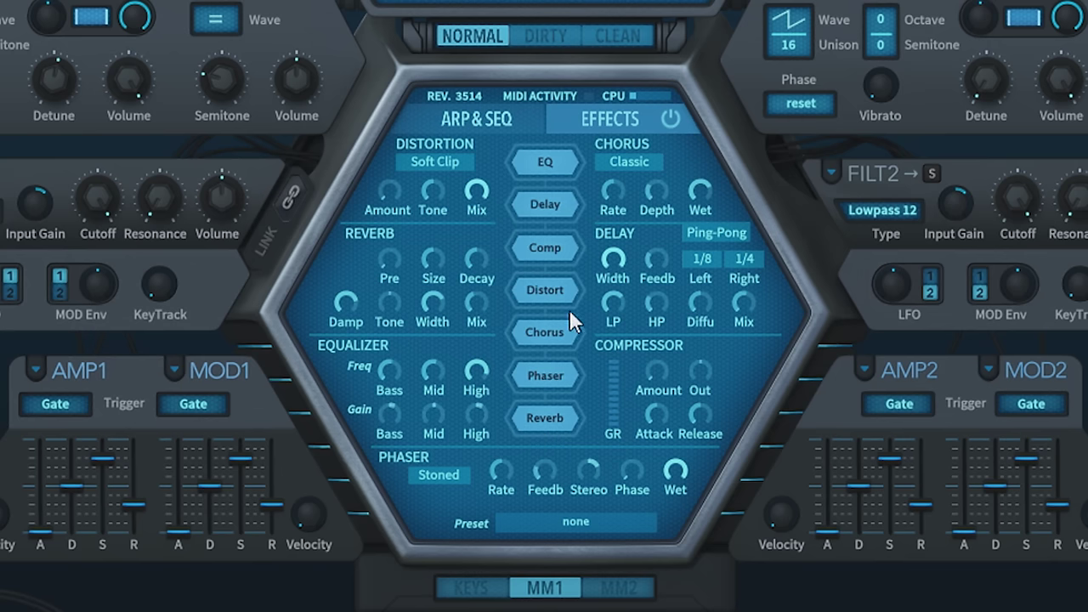
mouse_move(569, 316)
mouse_down()
mouse_move(563, 375)
mouse_move(558, 305)
mouse_up()
click(579, 126)
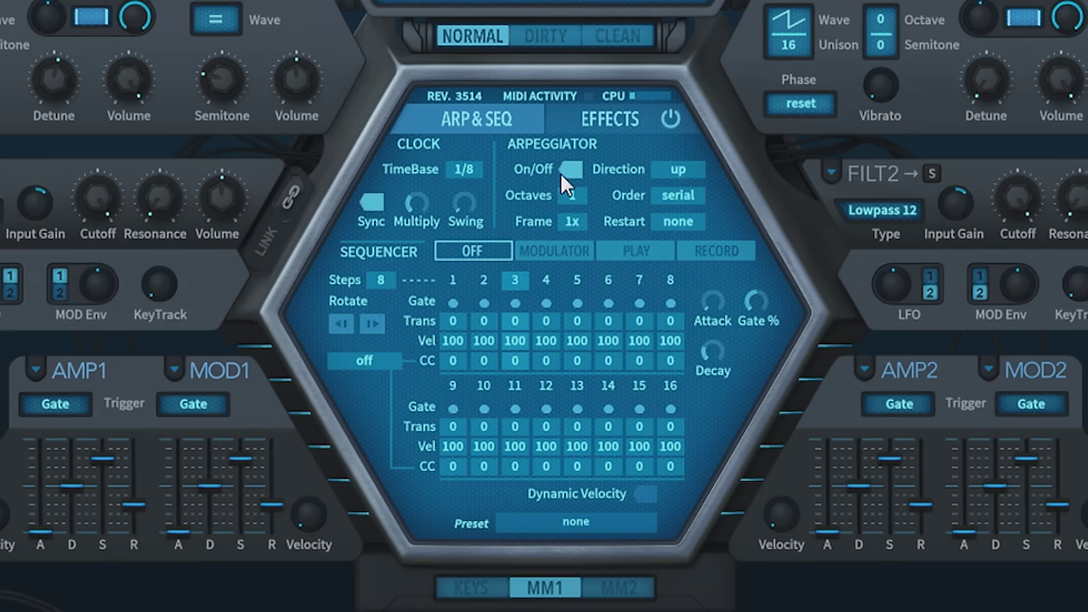
- Set the arpeggio direction to down over 2 octaves and start the step sequencer playing
click(690, 172)
click(748, 242)
click(572, 196)
click(639, 250)
click(634, 253)
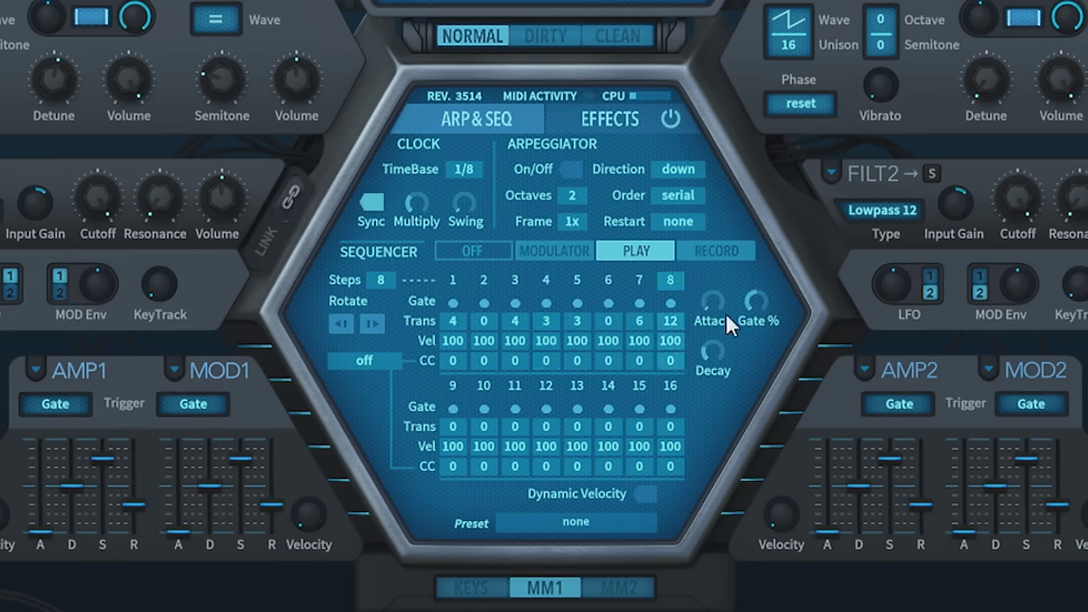
- Record a sequence from played notes, play it back, then arm Record again
click(741, 252)
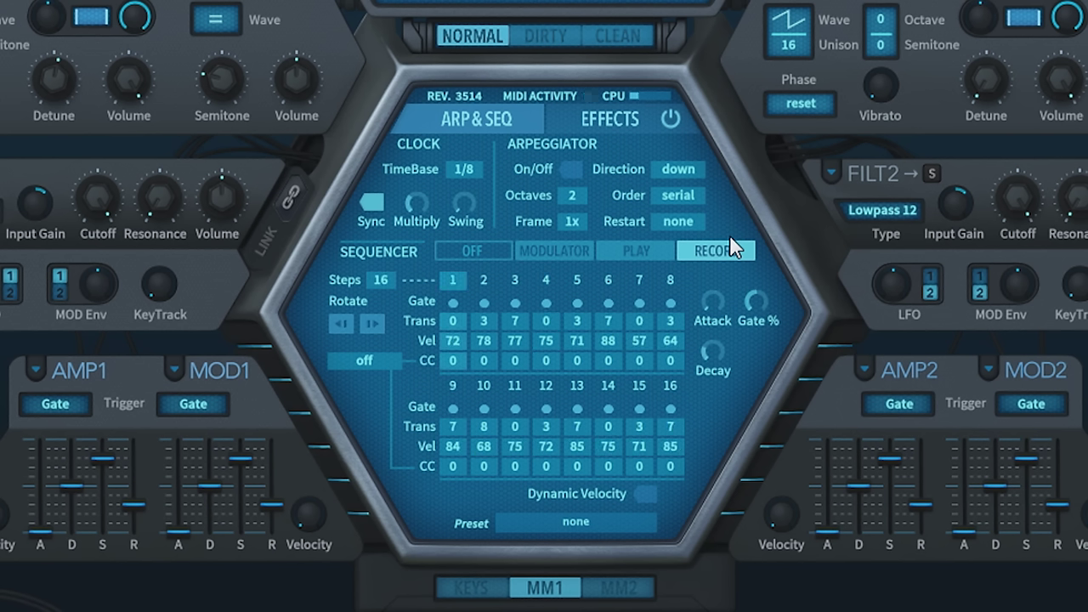
click(643, 250)
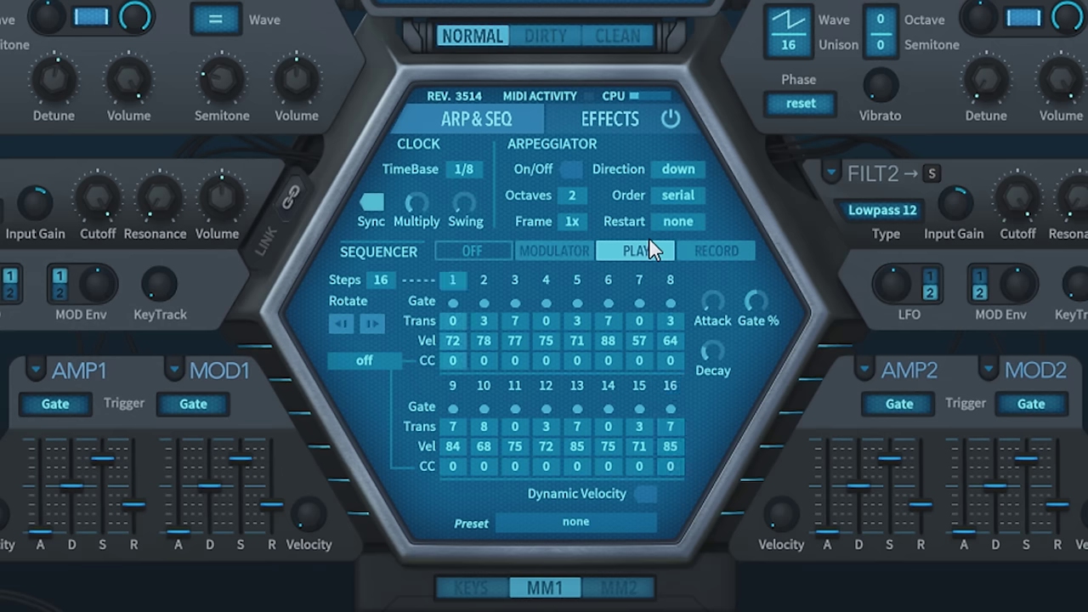
click(706, 252)
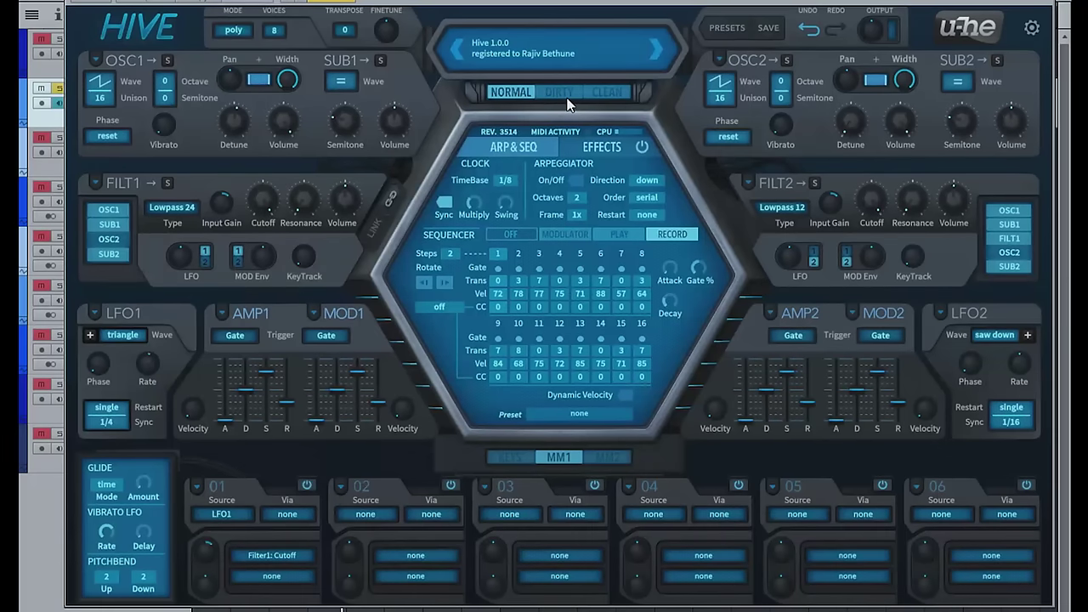
- Show the on-screen keyboard and, after comparing Clean, Normal and Dirty, set the engine to Dirty
click(562, 95)
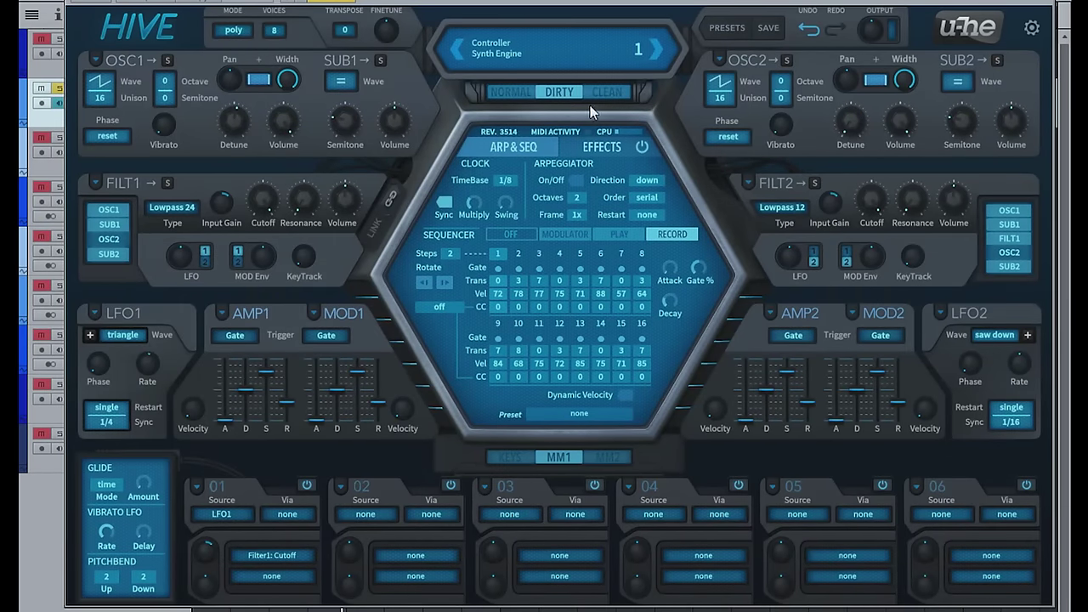
click(520, 457)
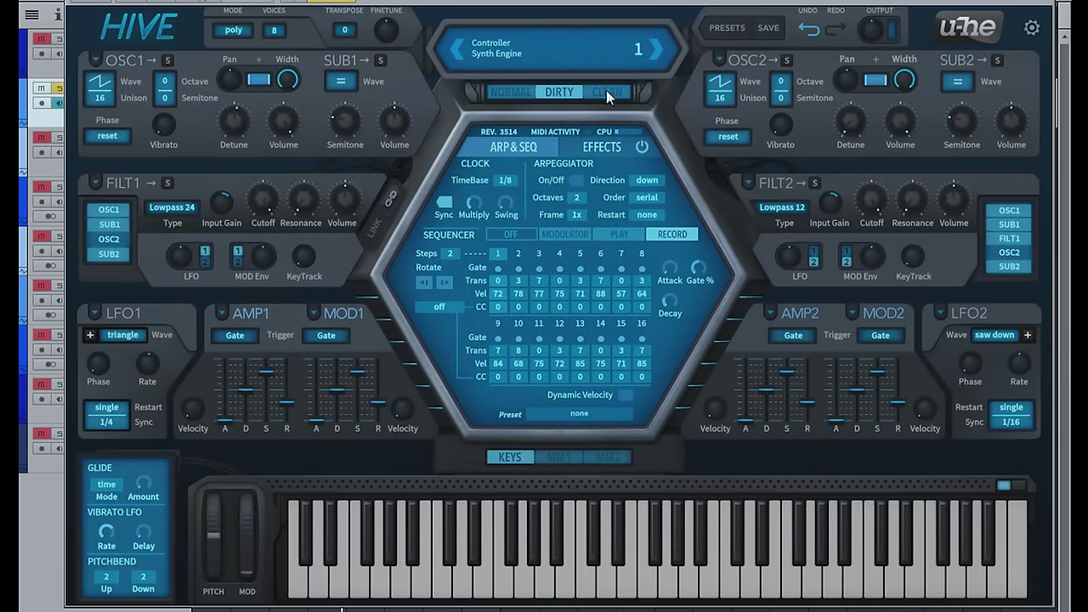
click(609, 92)
click(513, 92)
click(561, 92)
click(614, 273)
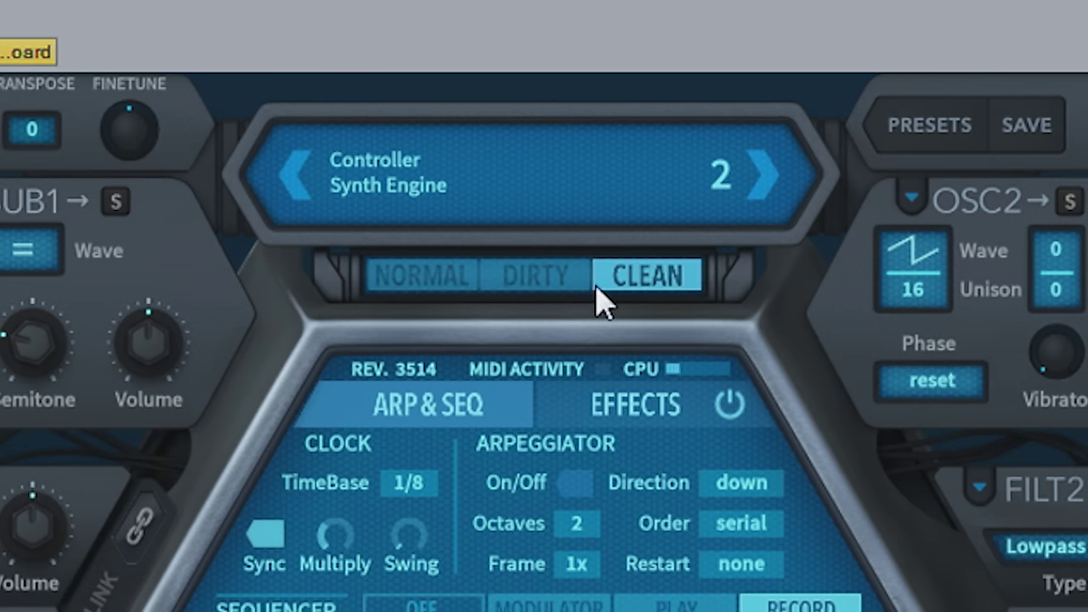
click(526, 288)
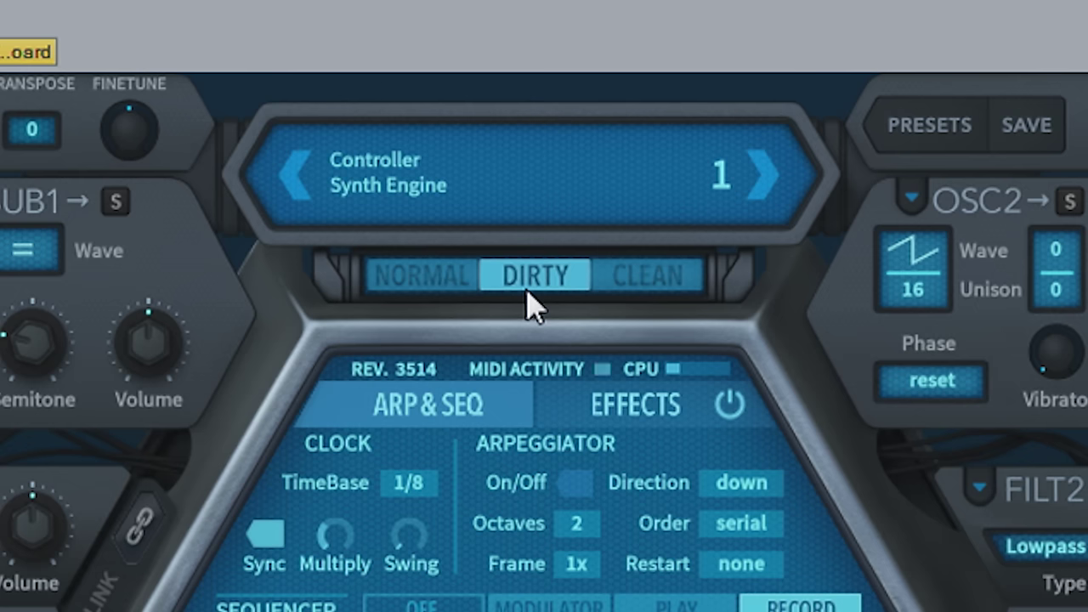
click(459, 277)
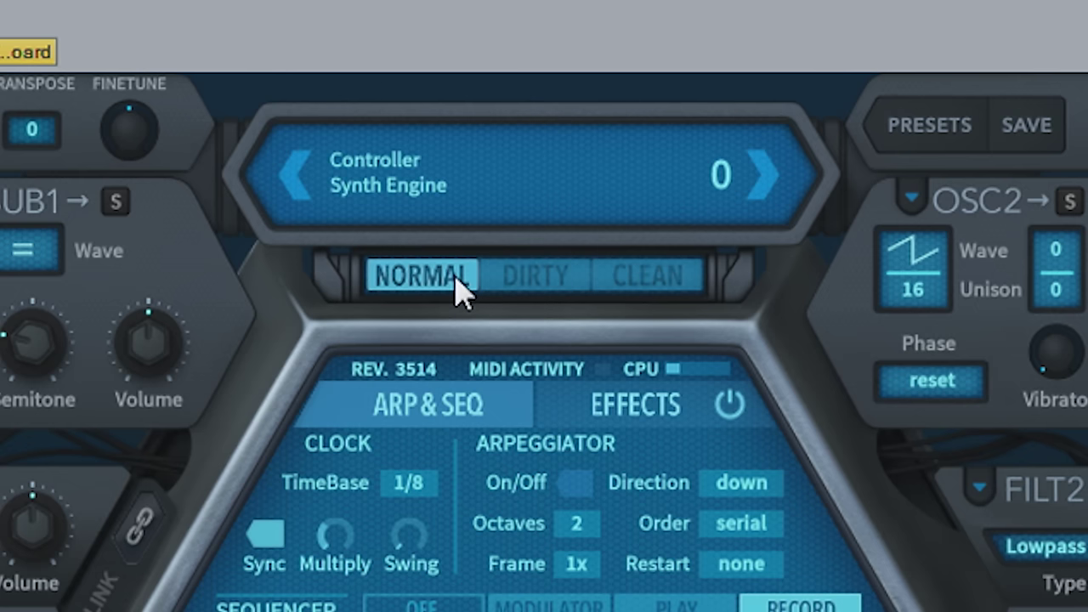
click(546, 289)
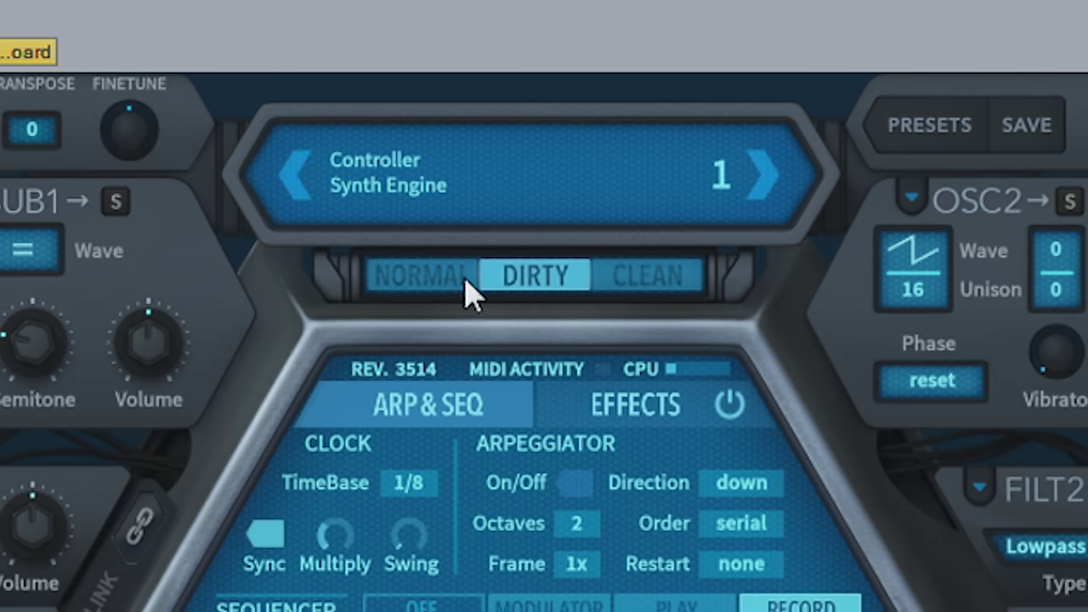